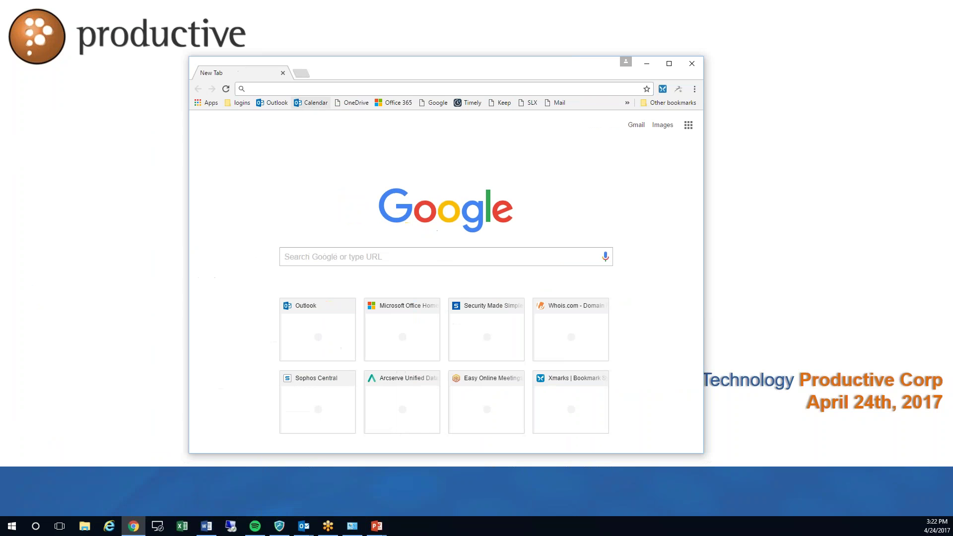
Step: Go to cloud.sophos.com in Chrome and maximize the browser window
text(clo)
key(Return)
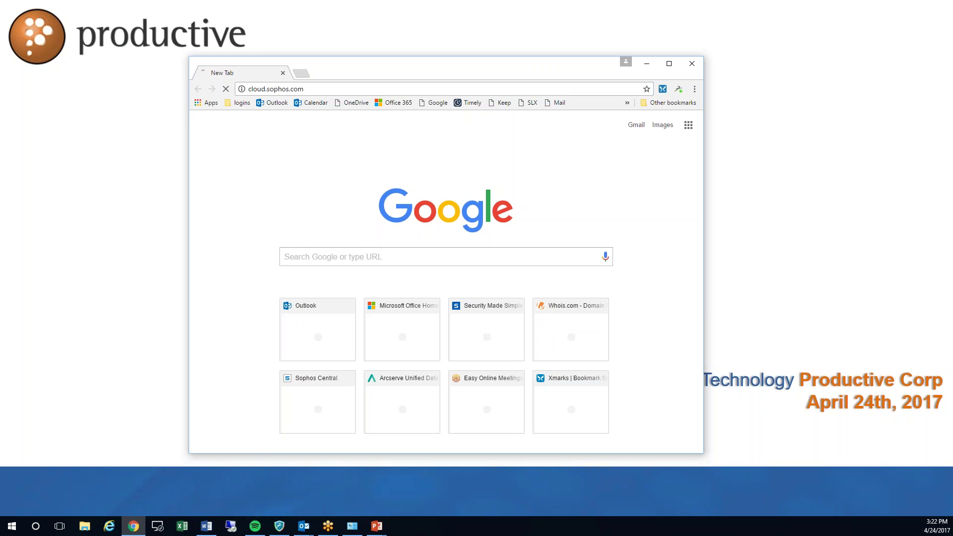
click(669, 64)
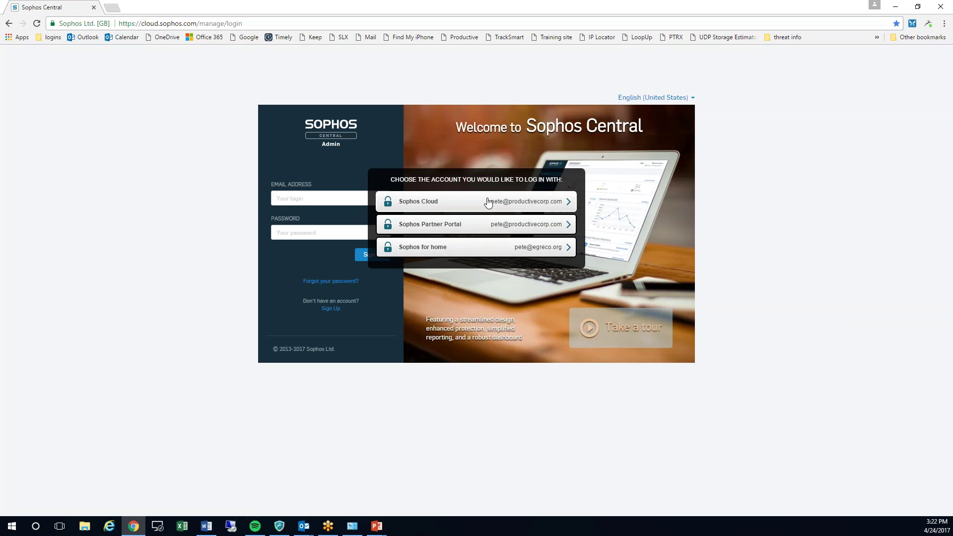
Step: Log in with the Sophos Cloud account and create a new Credential Harvesting campaign
click(500, 202)
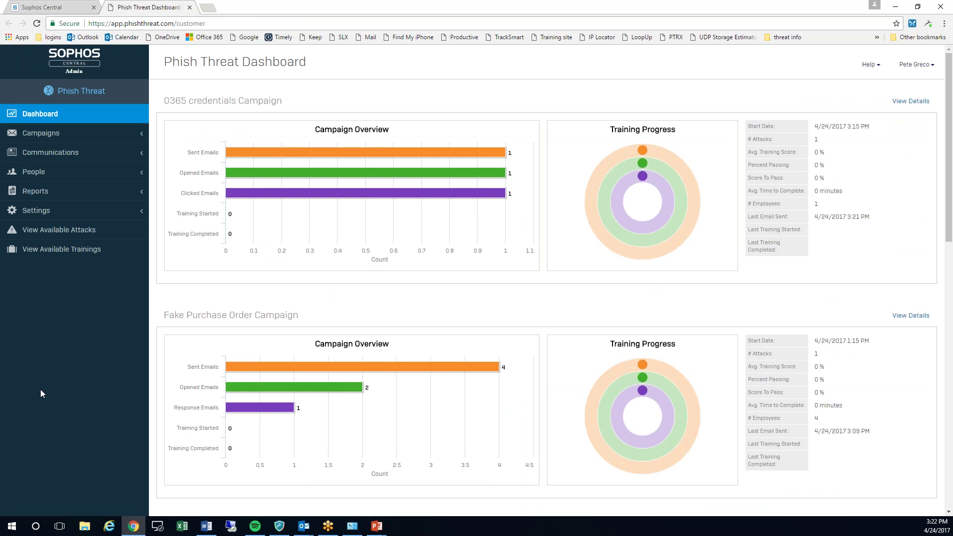
click(44, 139)
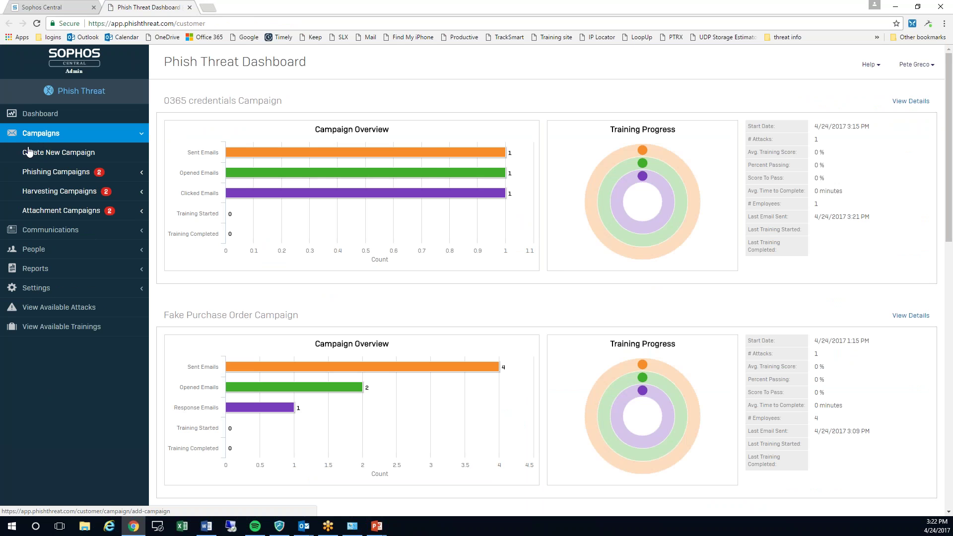
click(46, 154)
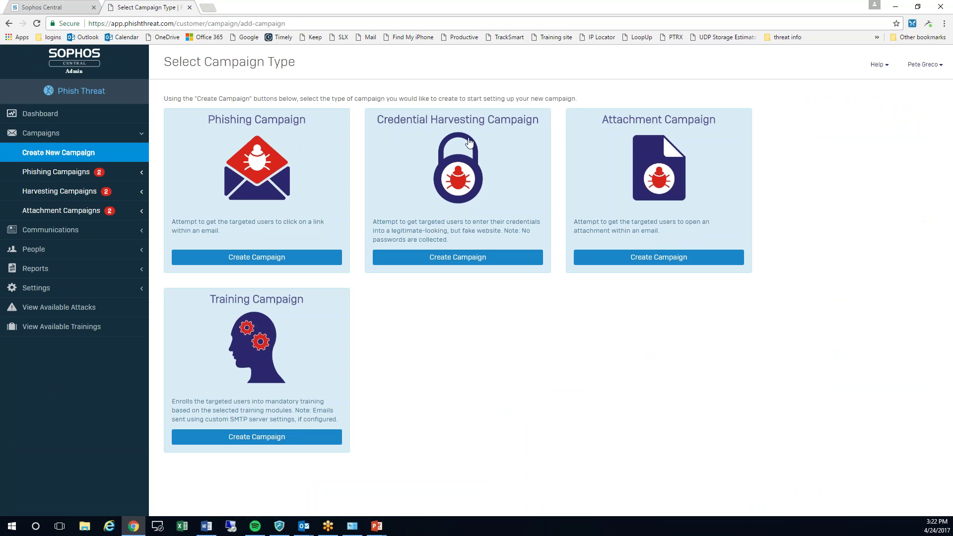
click(442, 258)
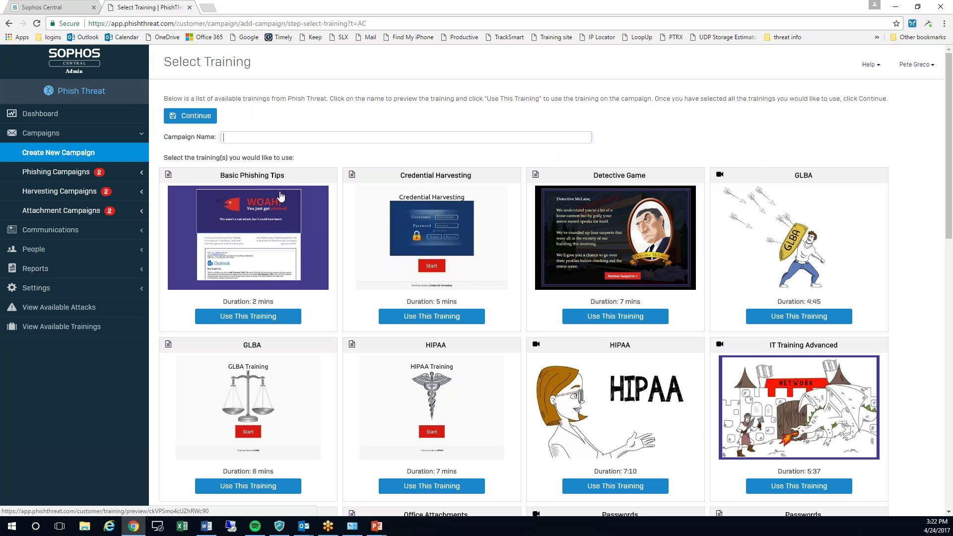
Step: Name the campaign 'O365 Attack', add Credential Harvesting training, and continue to attack selection
text(O365 Attack)
click(431, 317)
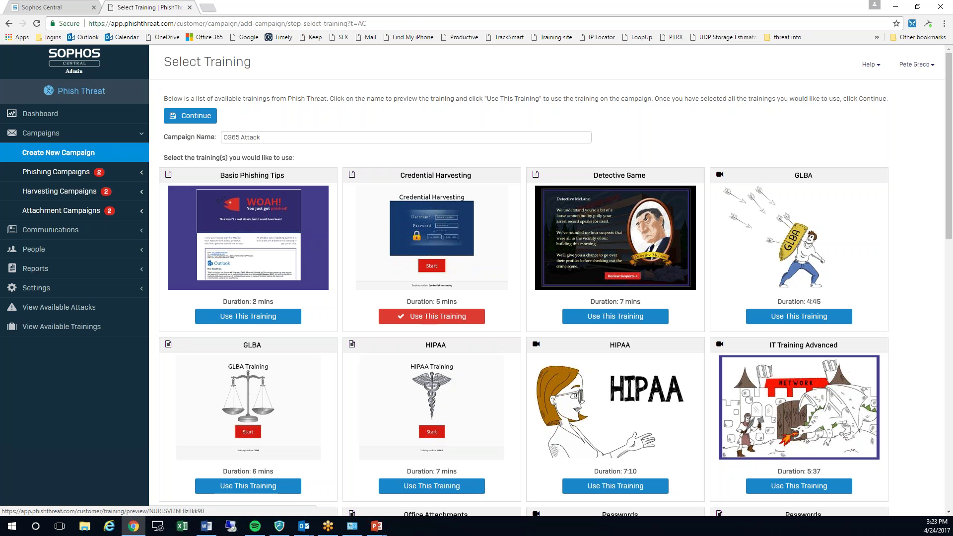
click(197, 116)
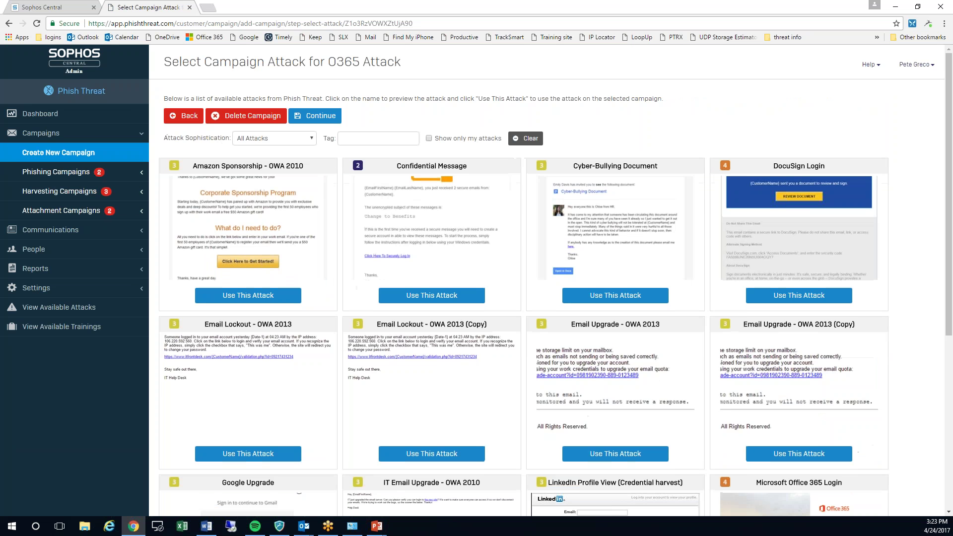
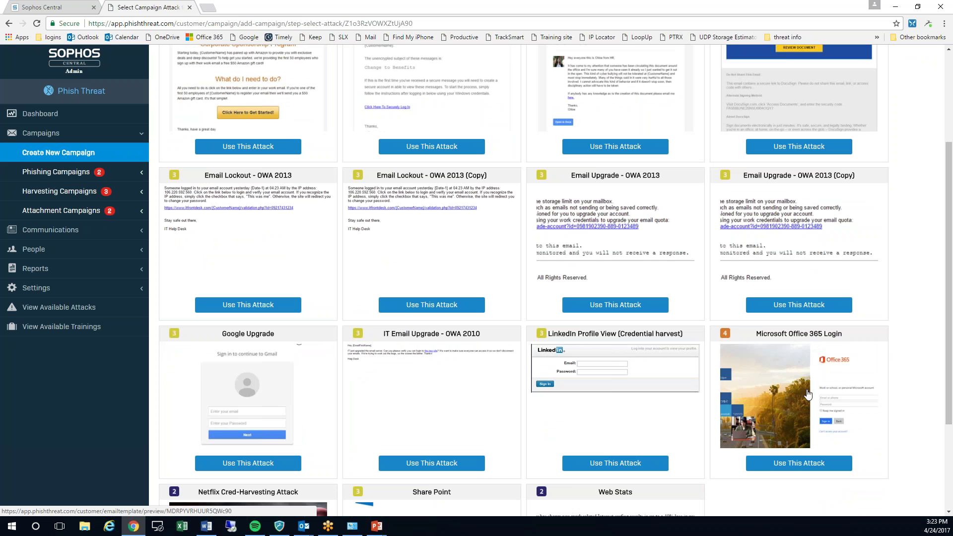
Step: Pick the Microsoft Office 365 Login attack for the O365 Attack campaign and continue to campaign details
click(807, 465)
scroll(811, 472, up, 3)
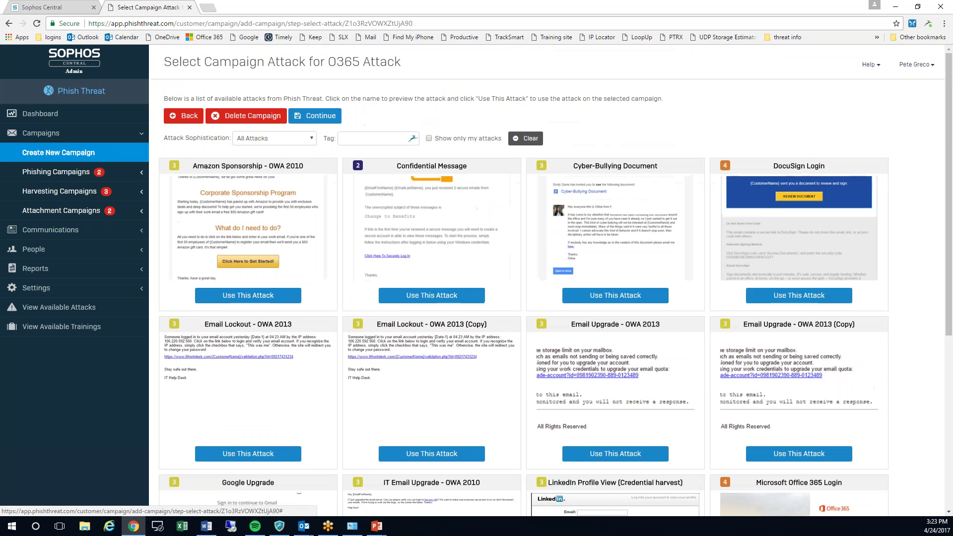
click(311, 121)
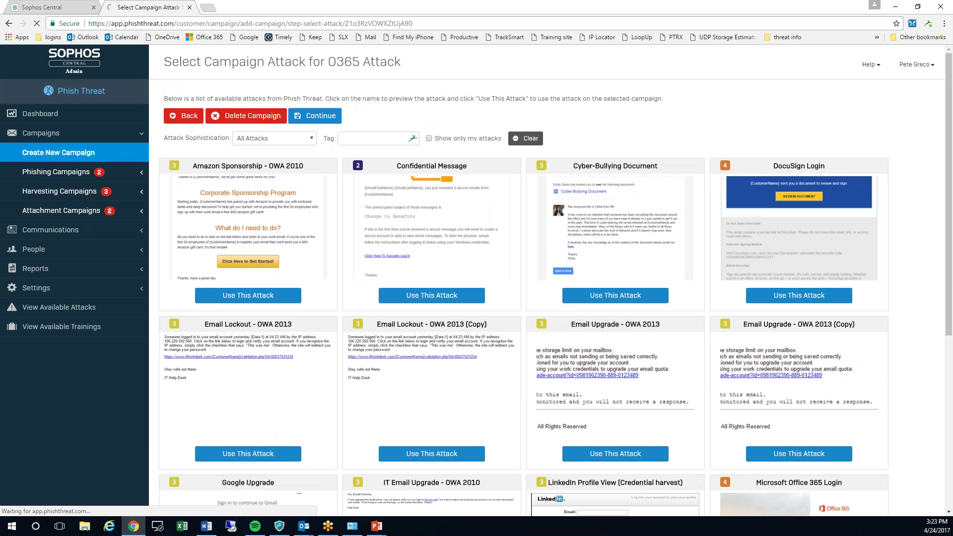
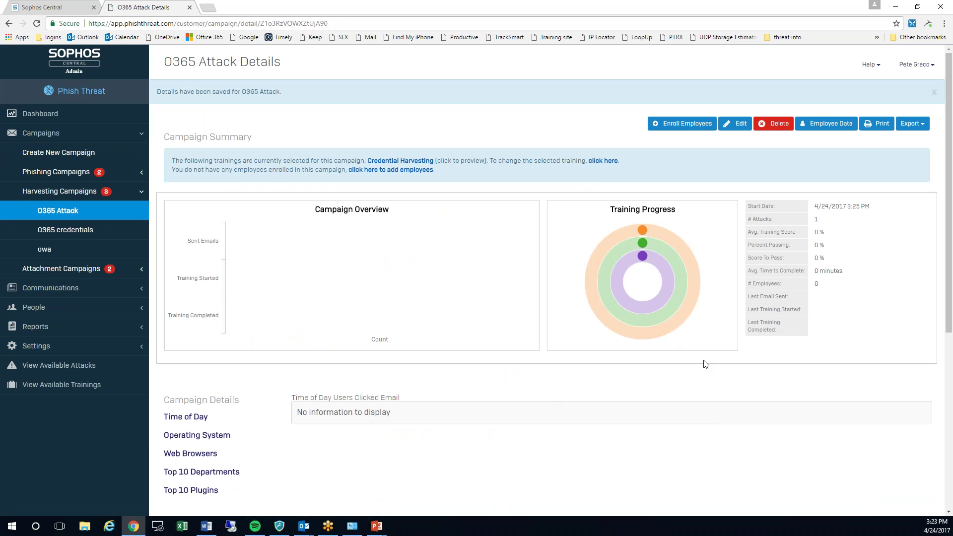
Step: Add one employee from the available list to the O365 Attack campaign
click(691, 129)
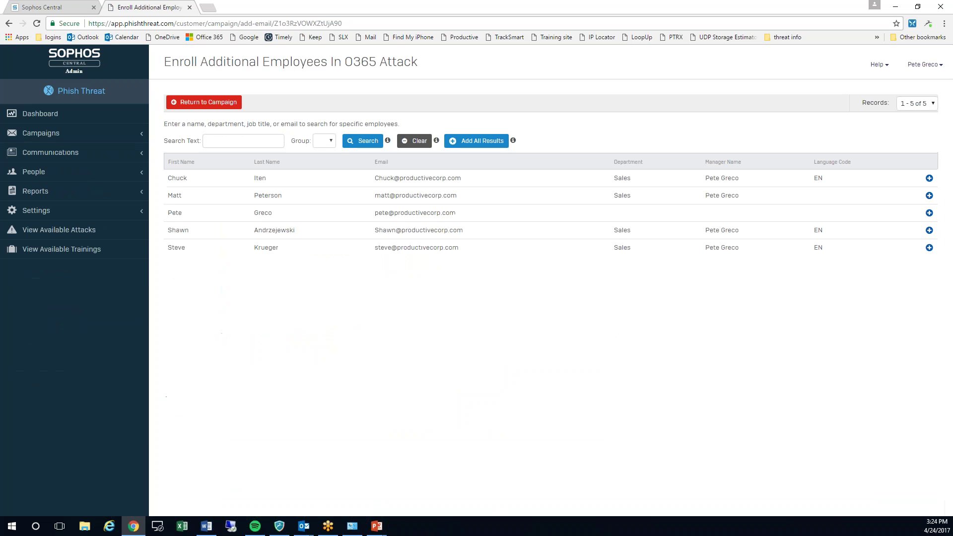
click(929, 212)
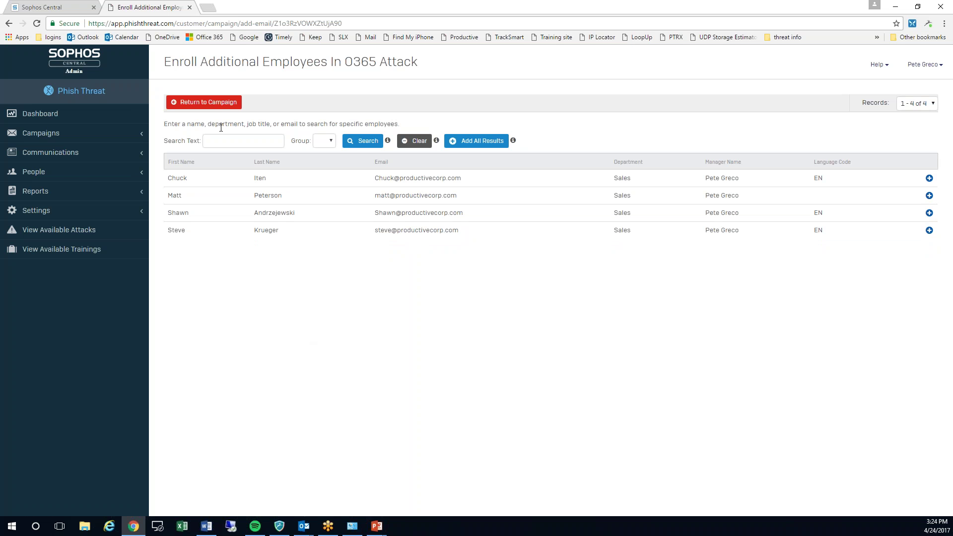
Step: Start the O365 Attack campaign from its details page, queuing one pending email
click(220, 104)
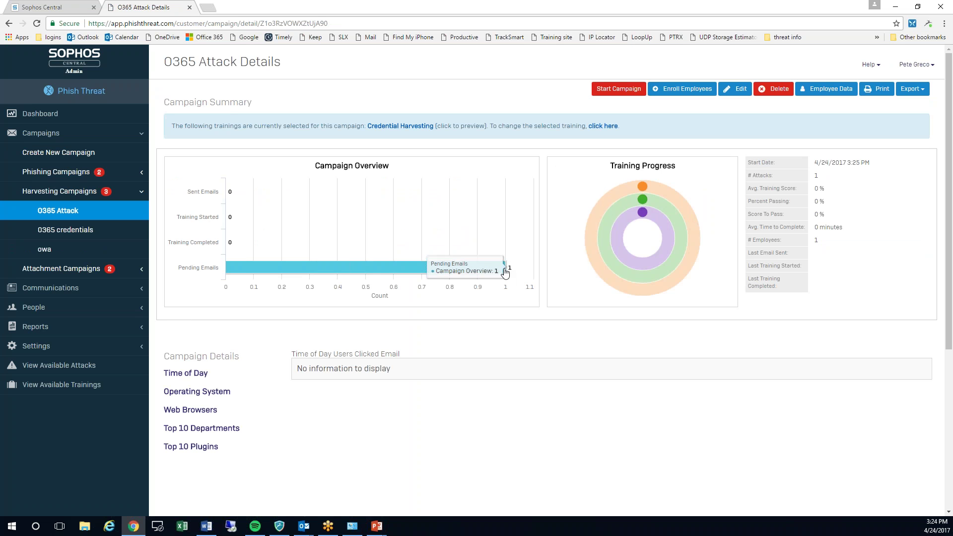
click(617, 91)
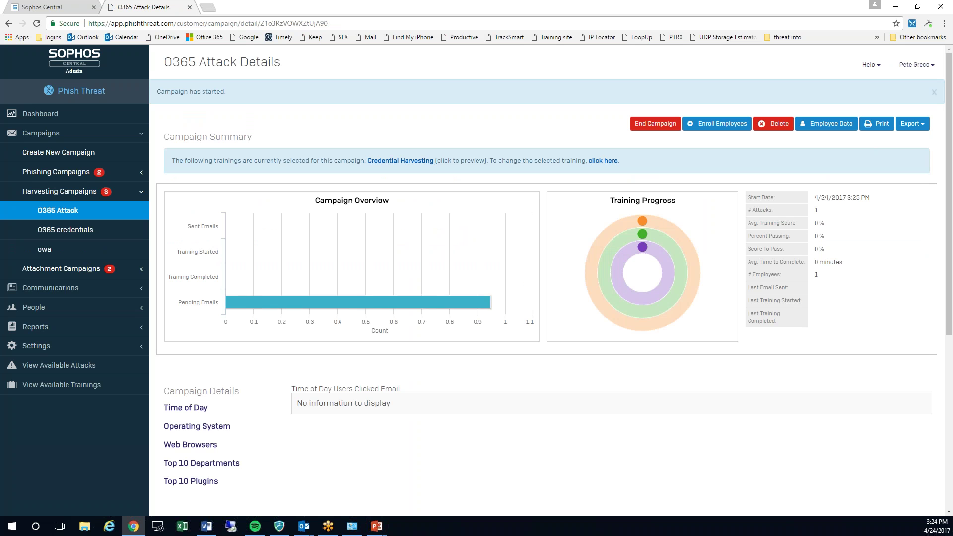
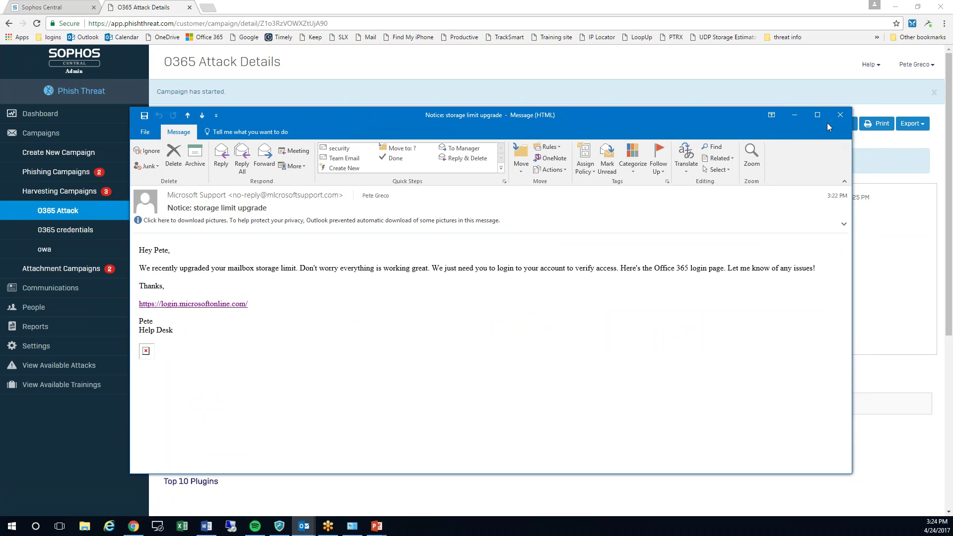
Step: Maximize the storage-limit email and follow its login link to the spoofed mlcrosoftsupport.com page
click(819, 116)
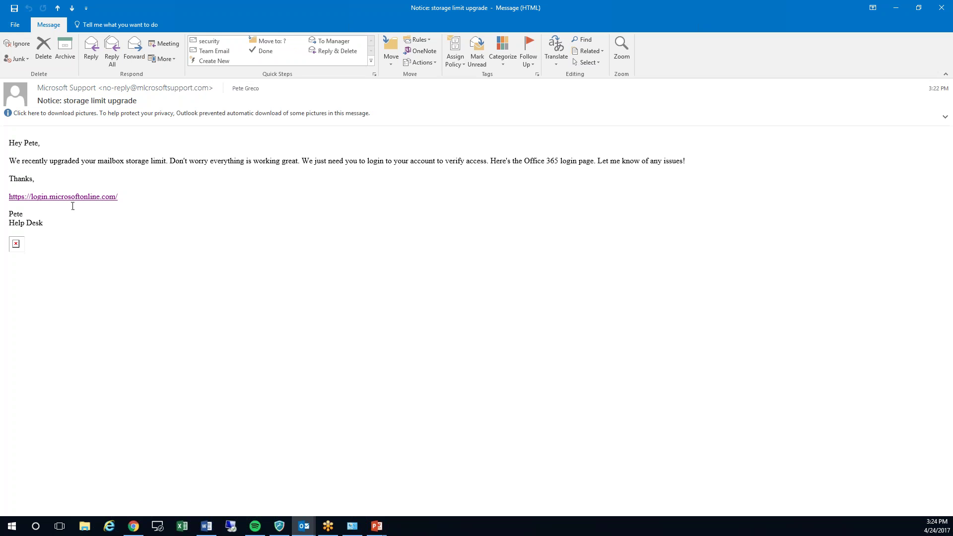
mouse_move(47, 200)
click(62, 198)
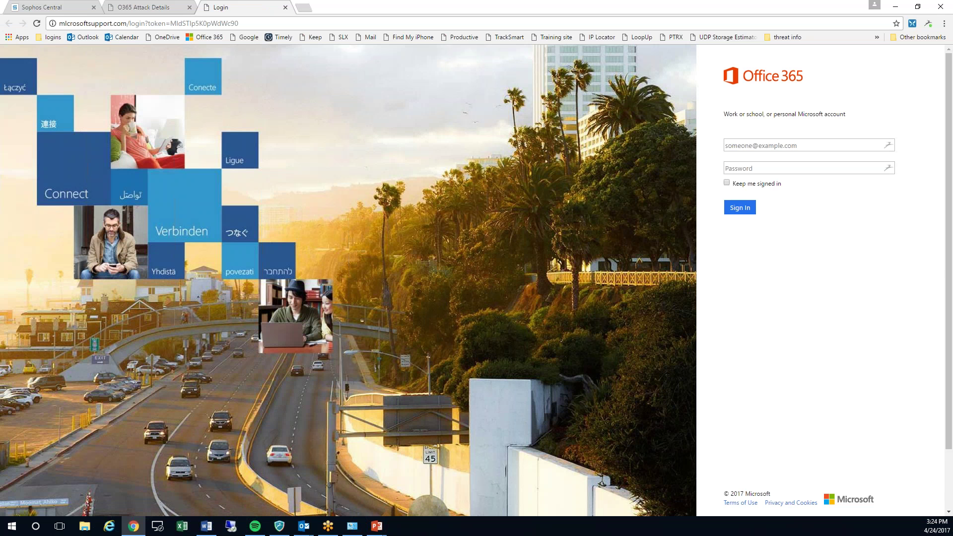
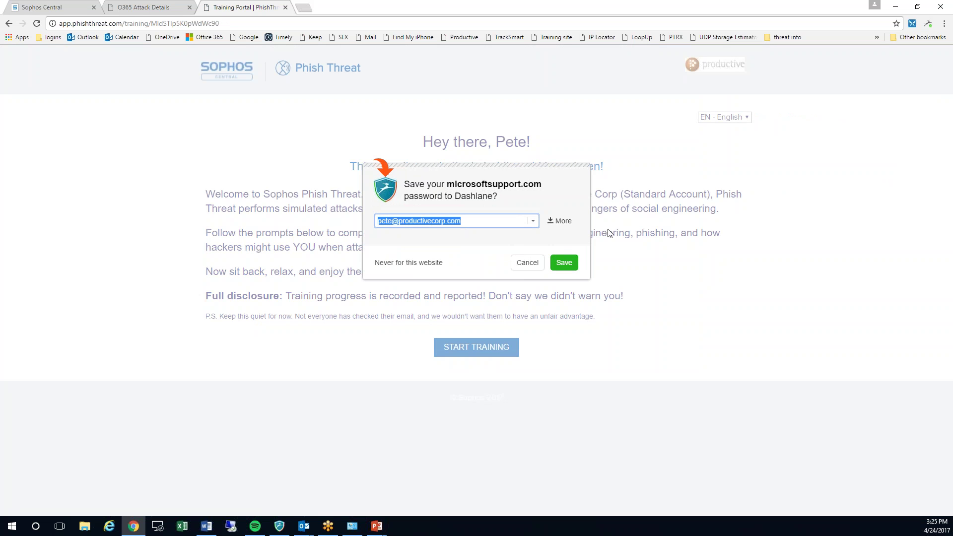
Step: Dismiss the Dashlane save-password popup to reveal the training welcome page
click(348, 393)
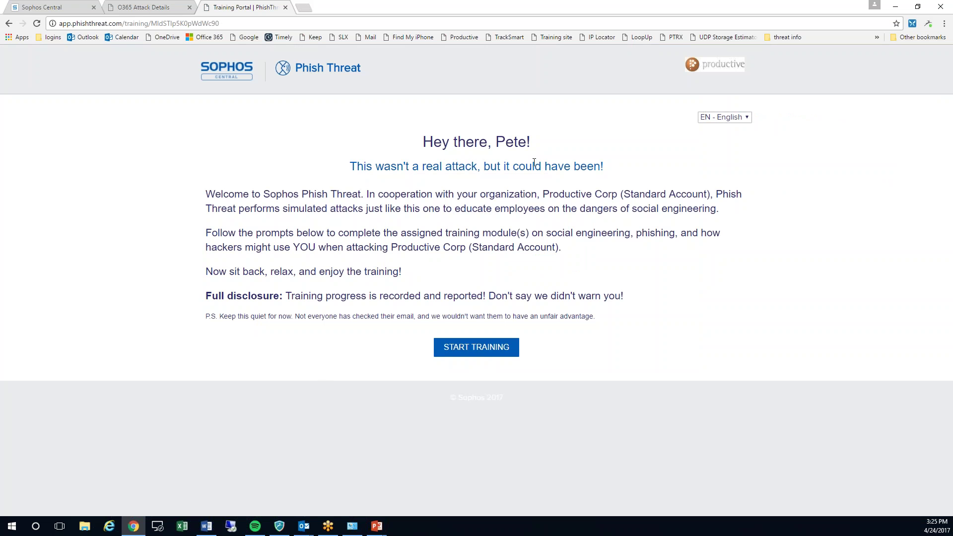
Step: Start the Credential Harvesting training module and look over its page
click(457, 349)
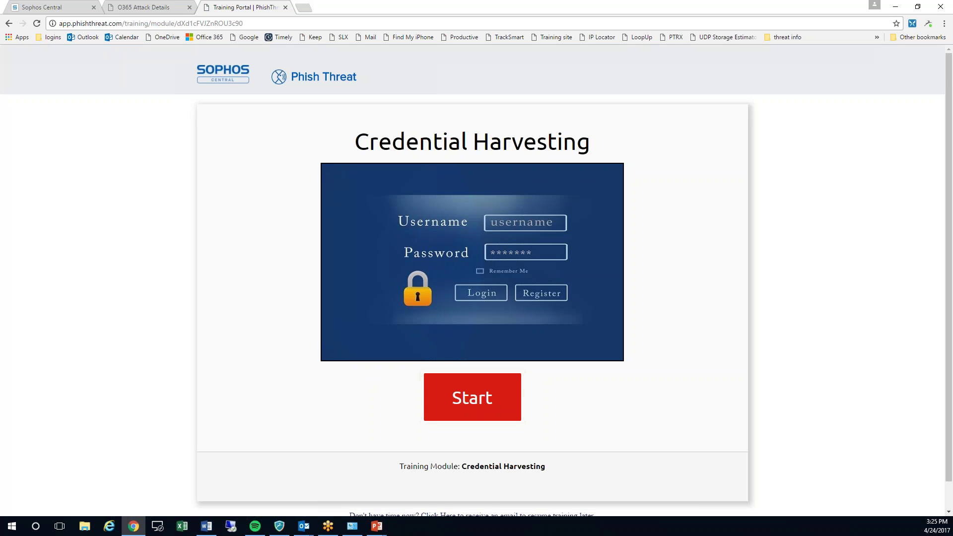
scroll(483, 353, down, 1)
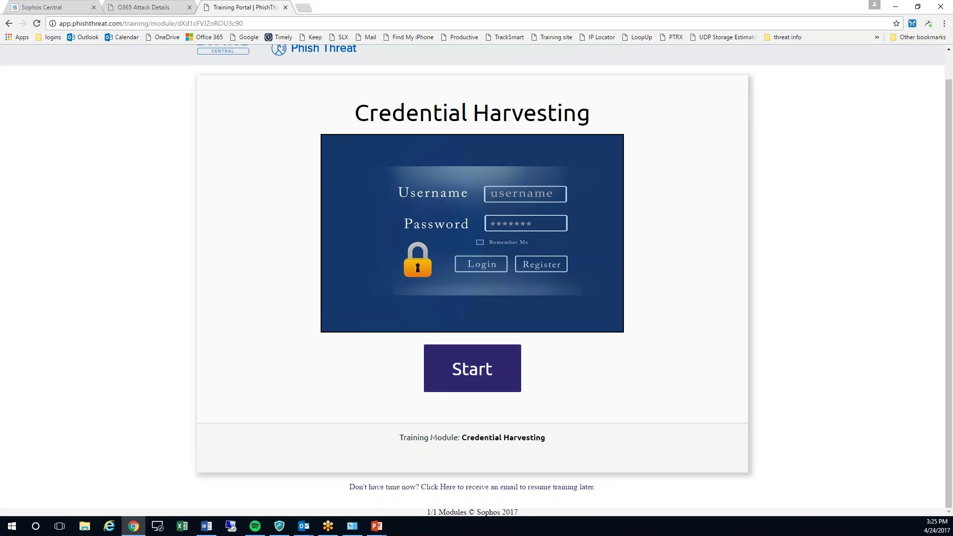
scroll(483, 353, up, 1)
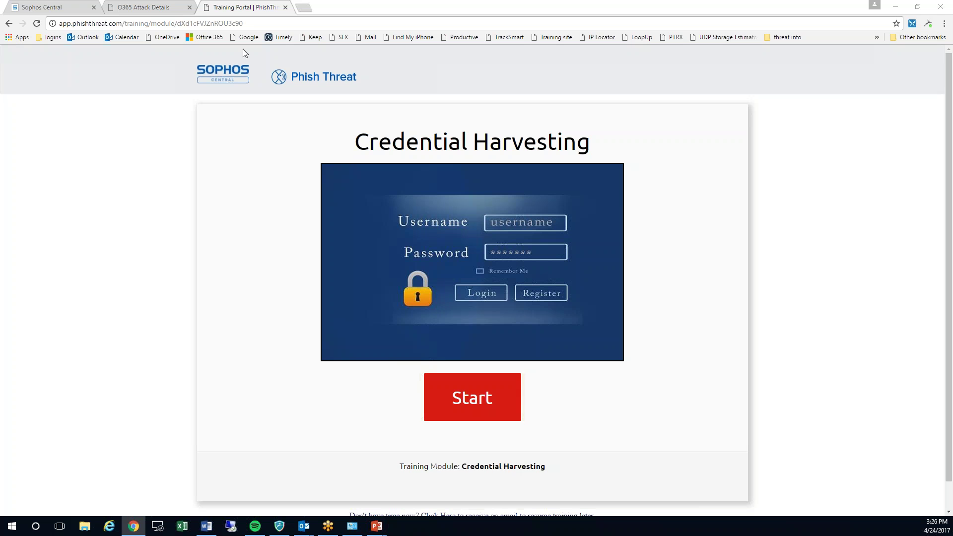
click(53, 8)
Step: Show the O365 Attack's Time of Day, Operating System, Web Browsers, Top 10 Departments and Top 10 Plugins breakdowns
click(113, 7)
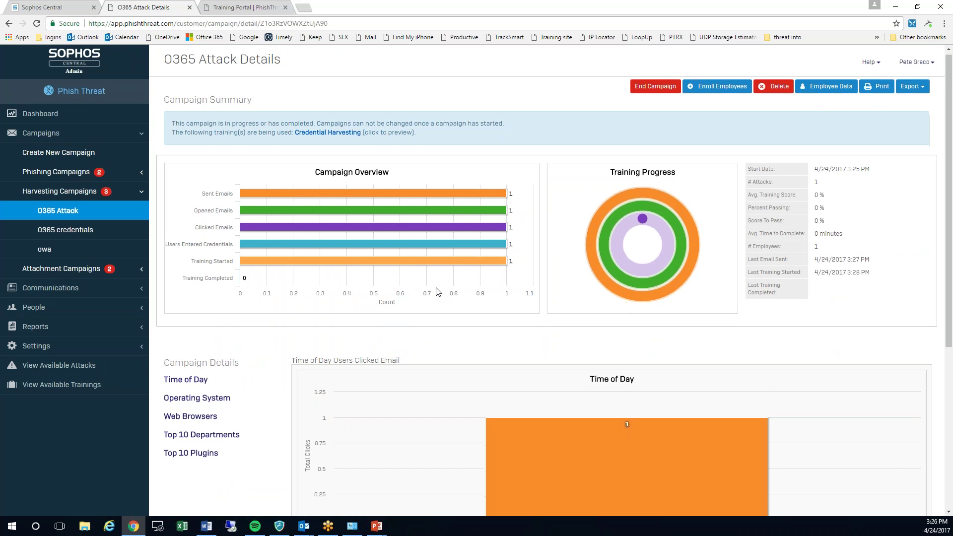
scroll(323, 318, down, 1)
click(194, 333)
click(197, 351)
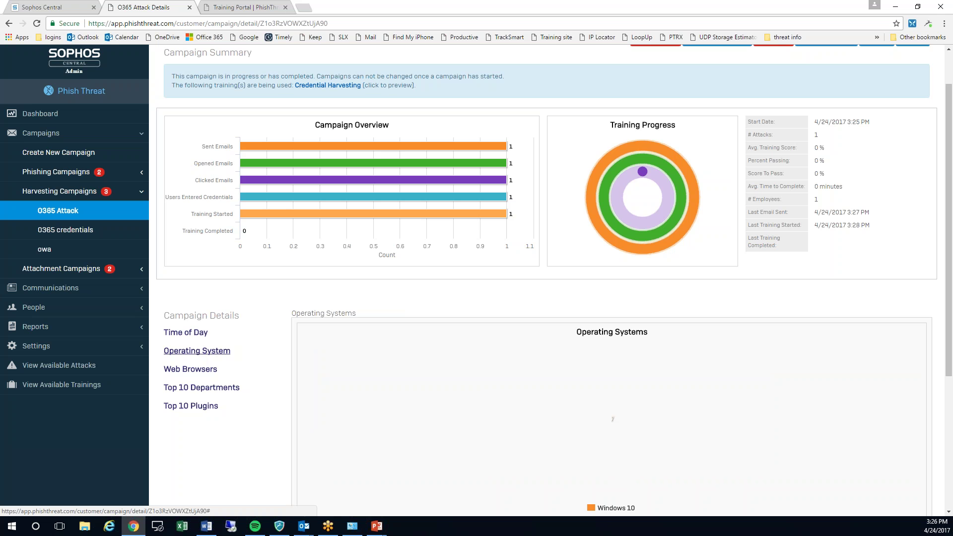
click(193, 370)
click(195, 387)
click(191, 406)
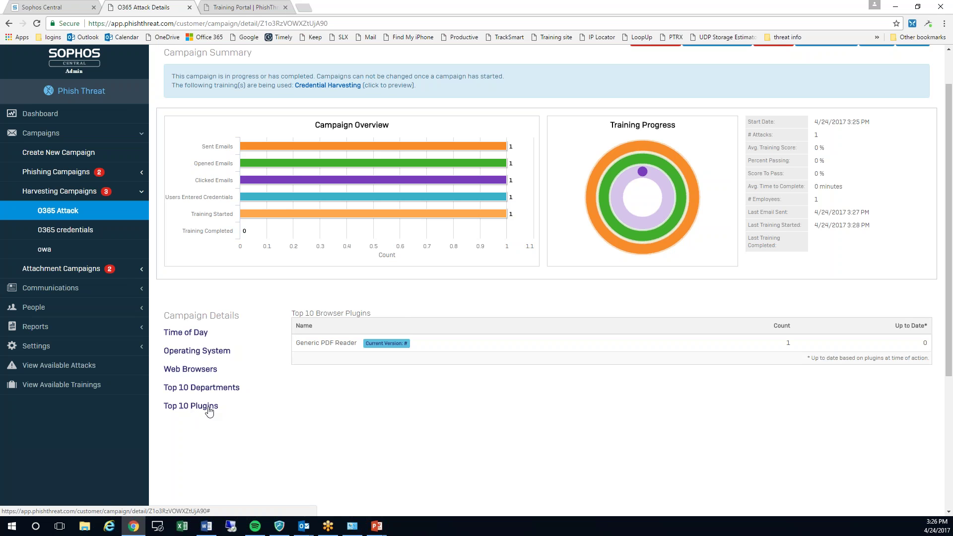
Step: Review the Top 10 Plugins results, including Generic PDF Reader, then go to the Dashboard
scroll(426, 409, down, 3)
scroll(426, 410, down, 1)
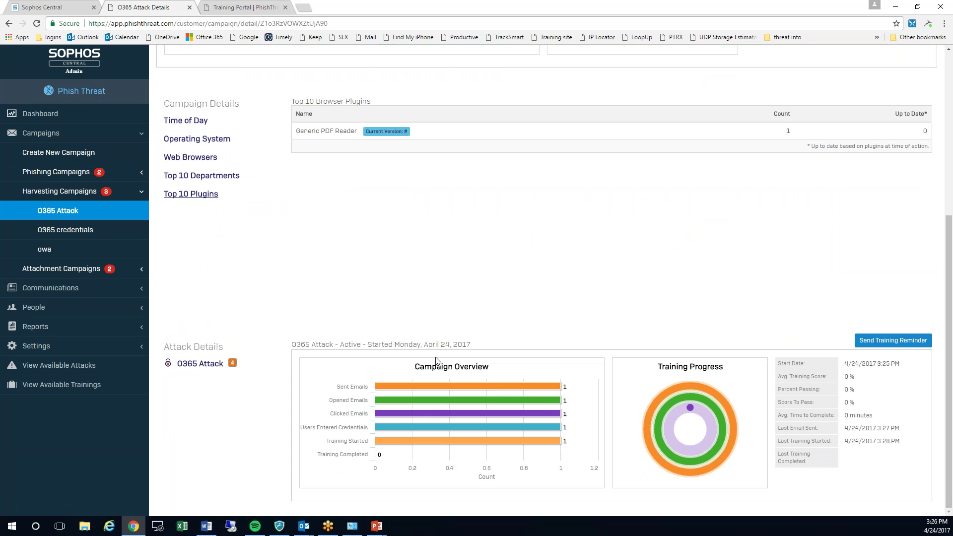
scroll(425, 408, up, 1)
scroll(425, 347, up, 5)
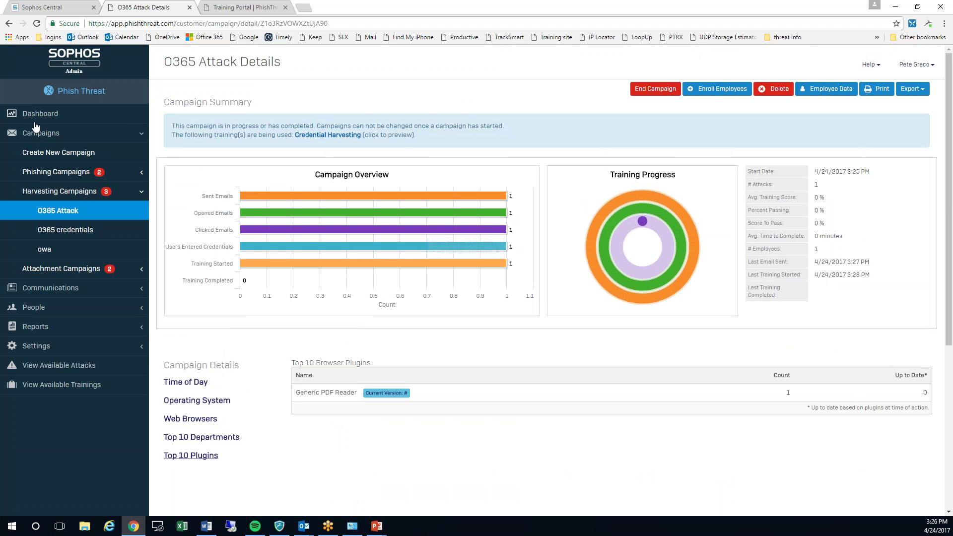
click(40, 118)
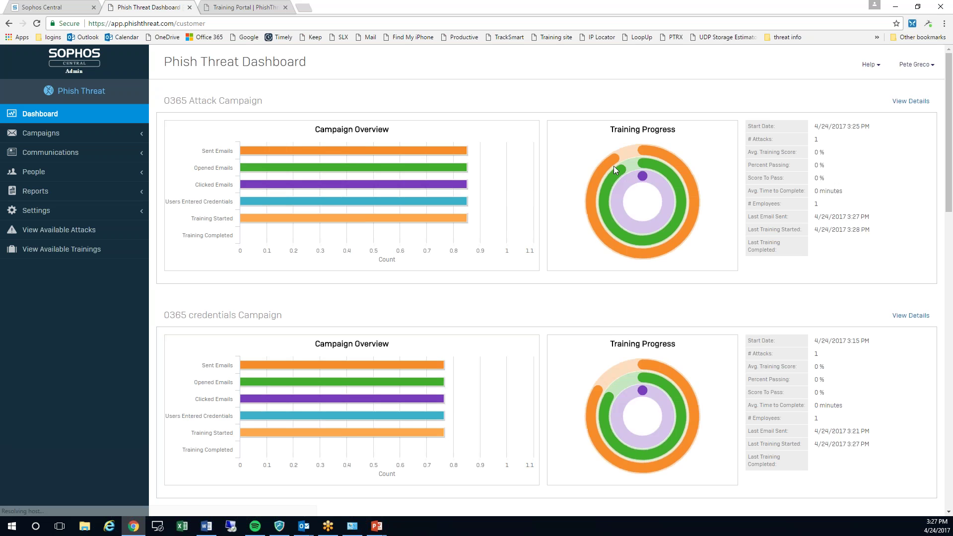
Step: Scroll through the dashboard's summaries of the O365 Attack and O365 credentials campaigns
scroll(472, 347, down, 15)
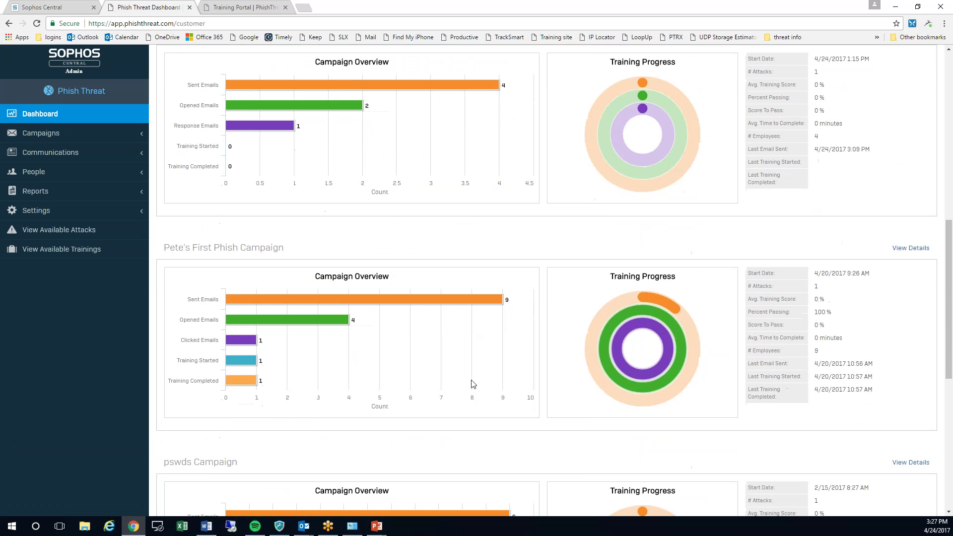
scroll(472, 384, down, 3)
scroll(447, 372, up, 15)
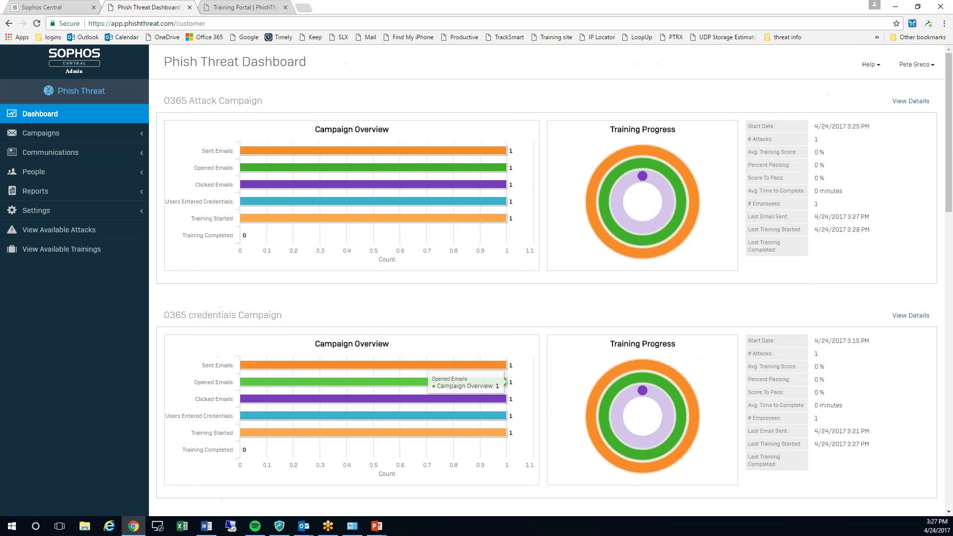